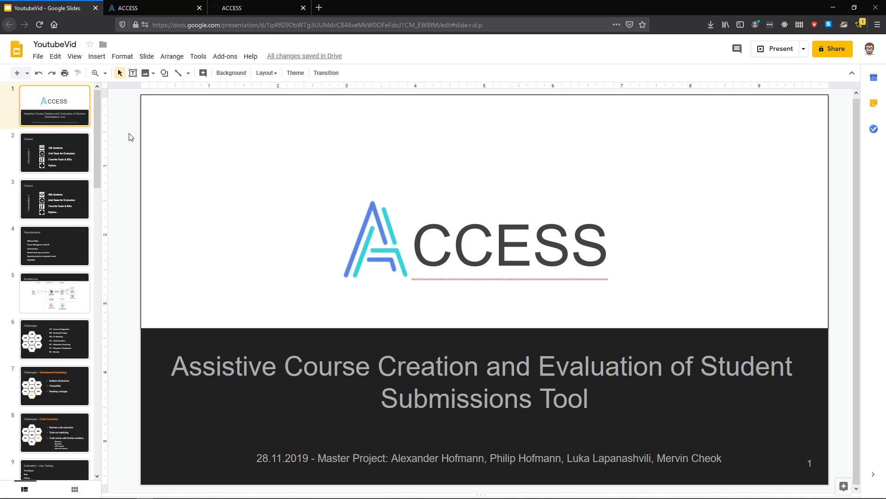
Show slide 2, 'Context', which lists 500 Students, Unit Tests for Evaluation and Python
click(68, 157)
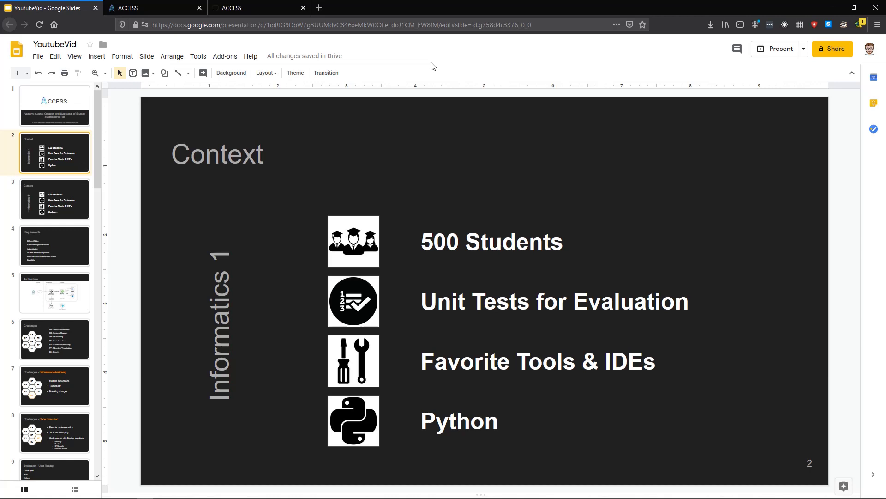
Advance past the struck-through Context slide 3 to slide 4, 'Requirements'
key(Down)
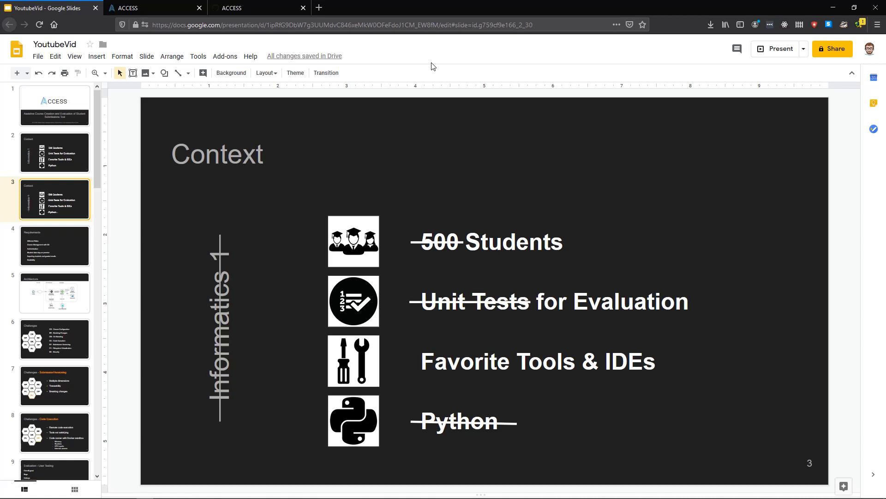
key(Down)
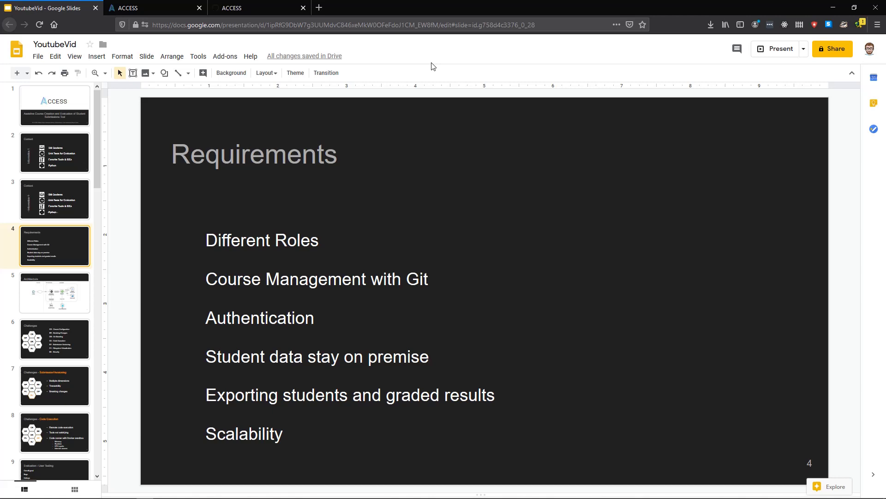
Advance to slide 5, 'Architecture', with its diagram of the ACCESS system components
key(Down)
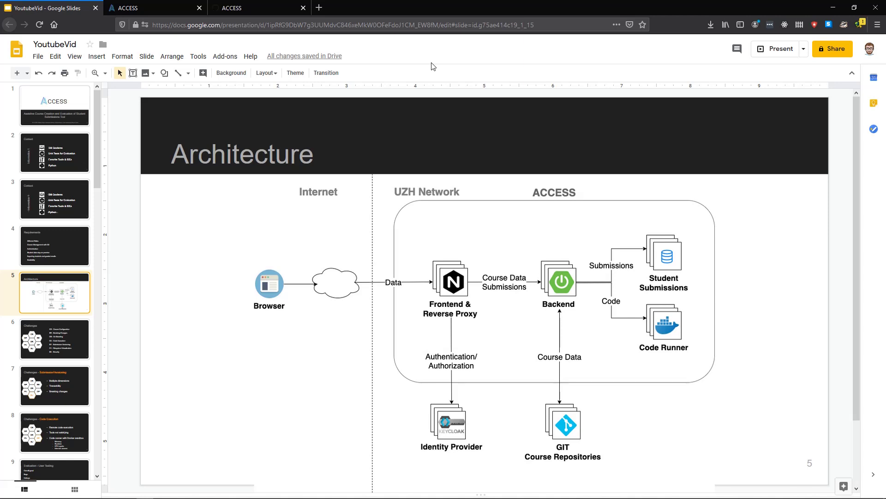
Switch to the ACCESS browser tab showing My Courses at localhost:3000/courses
click(178, 7)
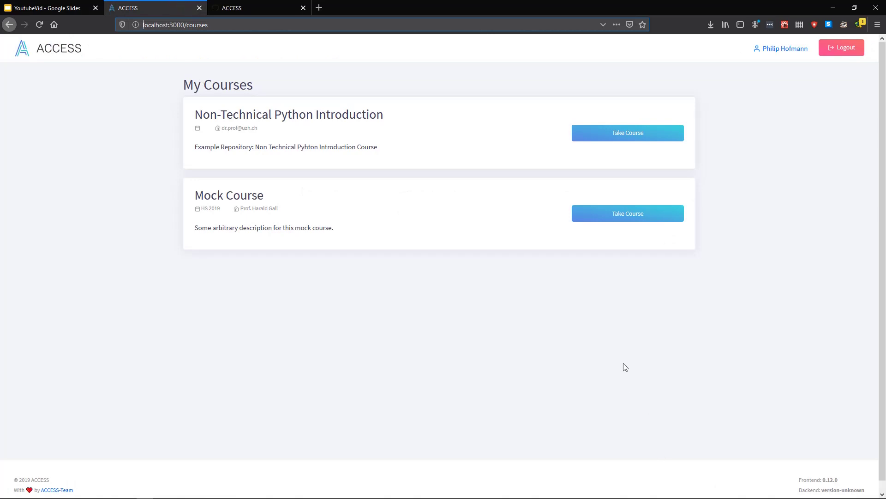
Open Mock Course from the course list to see Exercises 1–3 with scores
key(alt+Tab)
key(alt+Tab)
key(alt+Tab)
key(alt+Tab)
key(alt+Tab)
key(alt+Tab)
key(alt+Tab)
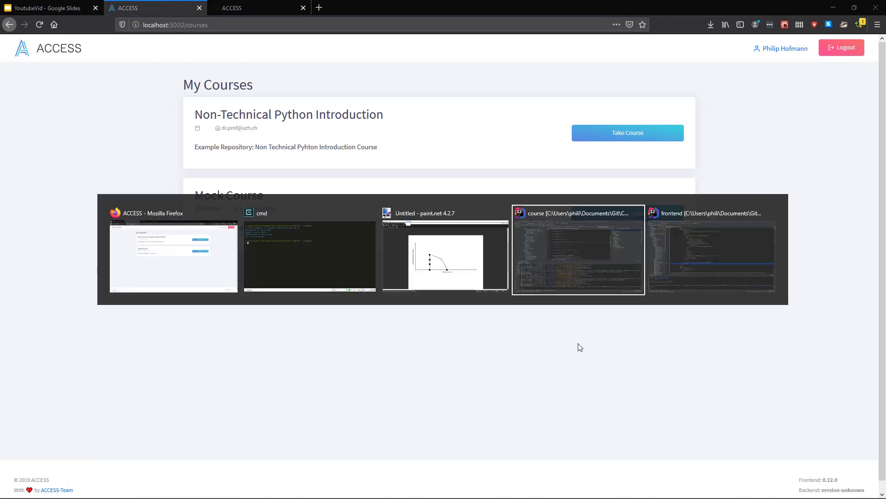
key(alt+Tab)
key(alt+Tab)
key(alt+Tab)
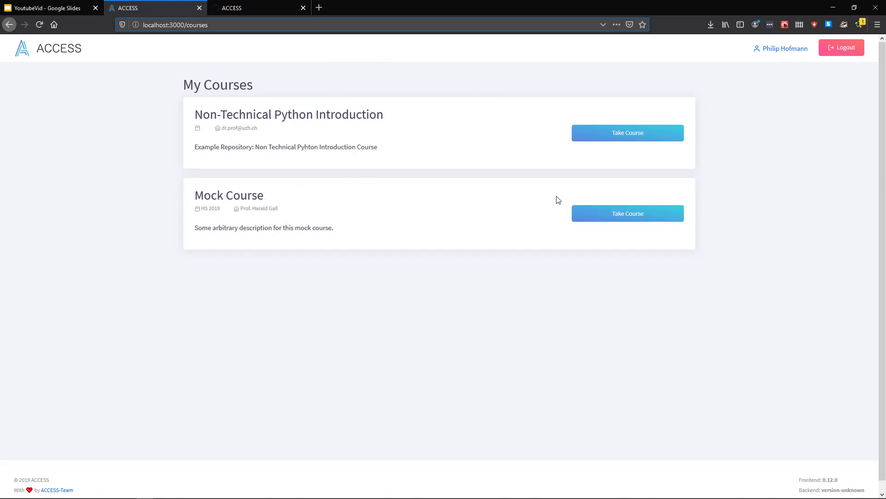
click(639, 215)
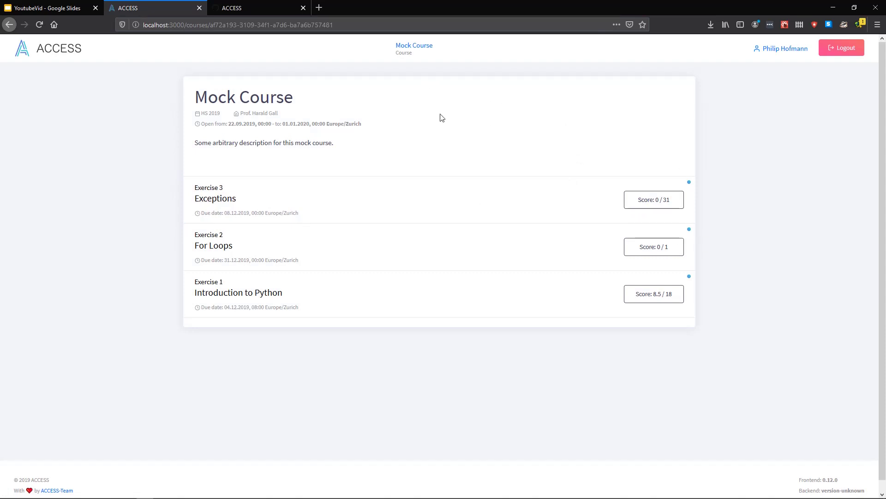
Open Introduction to Python's Task 1 UZH Airlines and read through its description.md
click(291, 297)
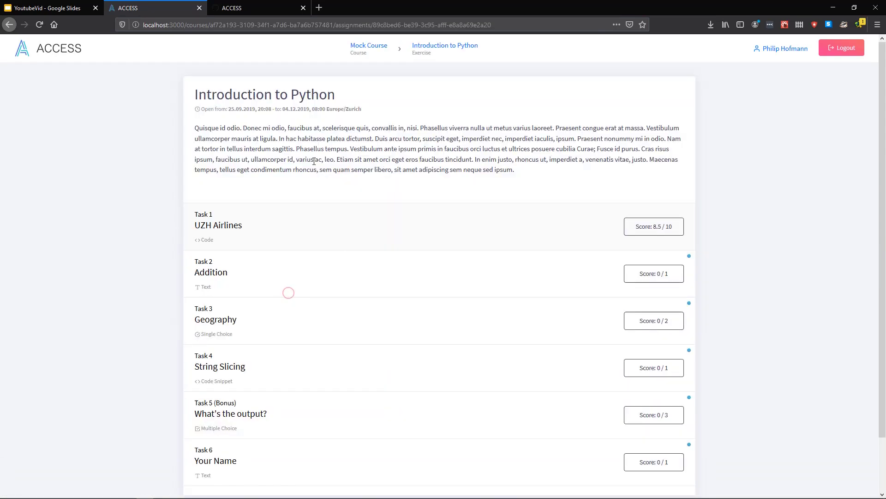
click(283, 226)
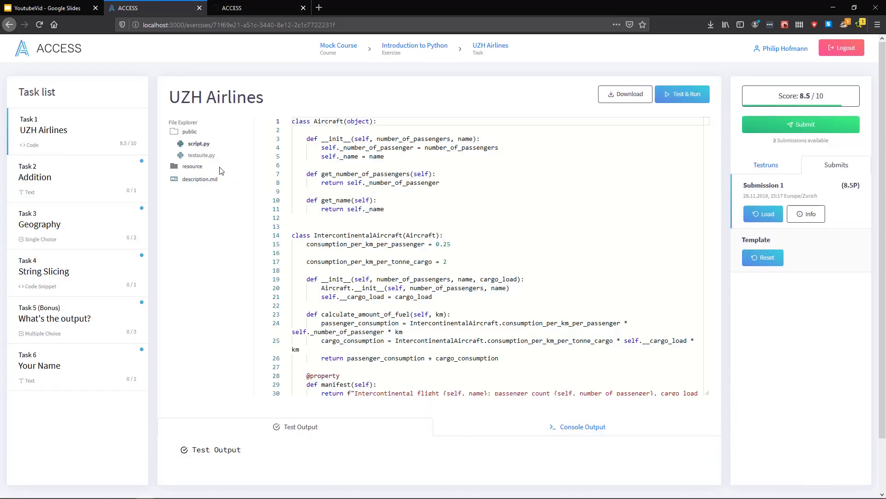
click(215, 179)
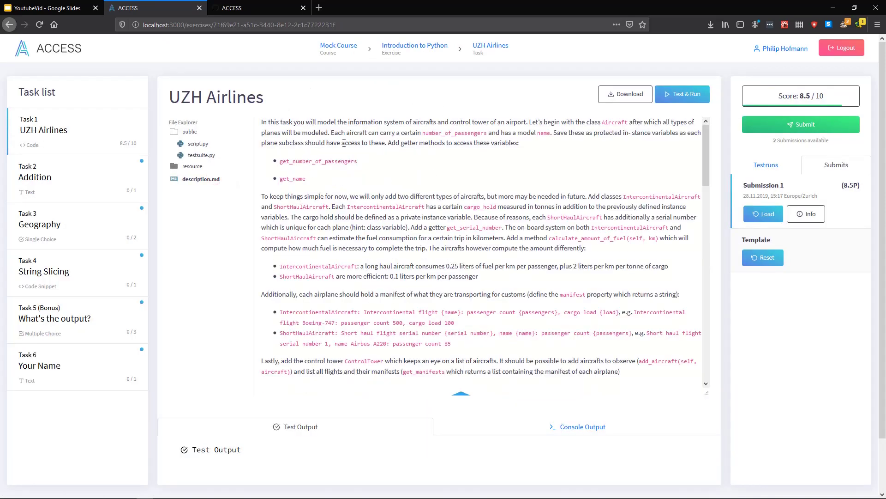
scroll(356, 214, down, 15)
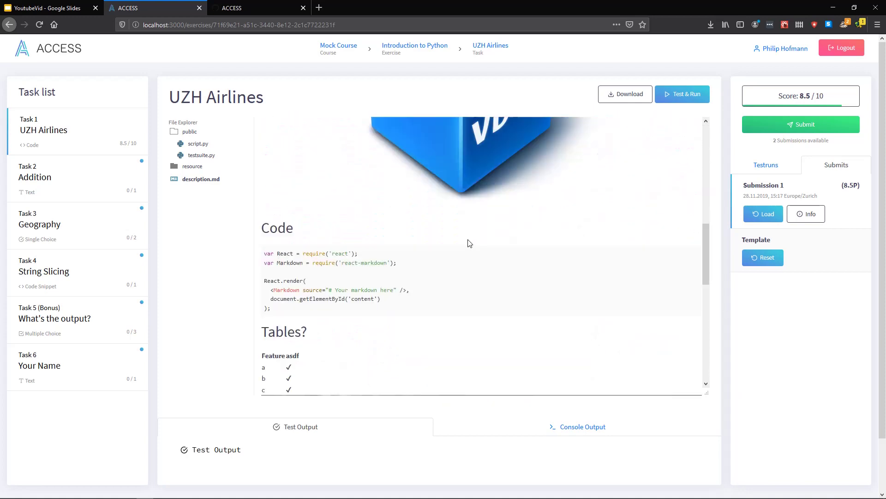
scroll(385, 281, down, 3)
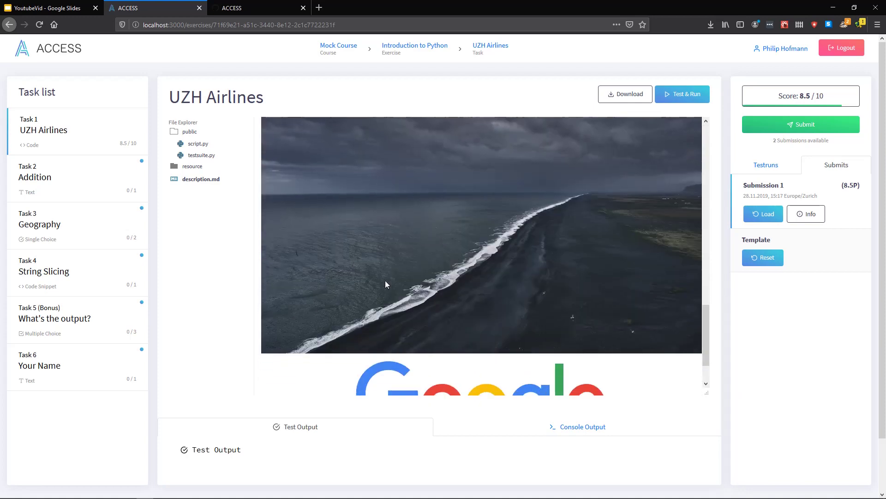
scroll(424, 267, up, 2)
scroll(323, 259, up, 5)
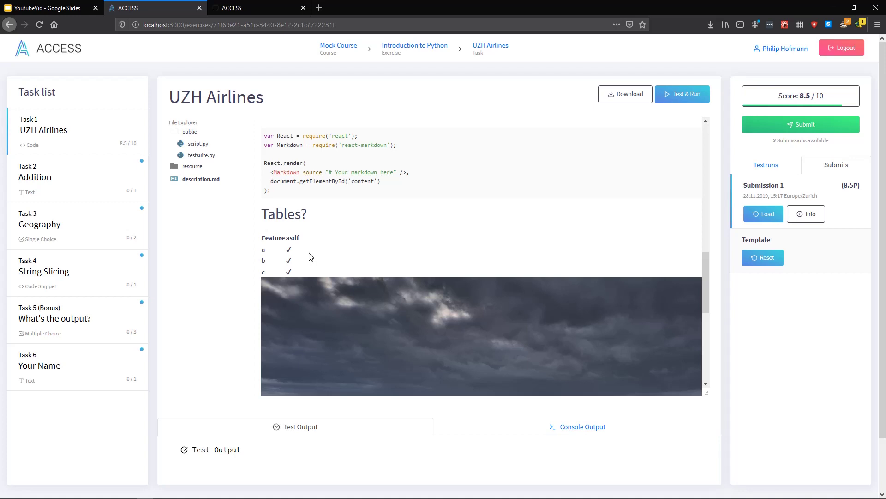
scroll(379, 242, up, 5)
scroll(390, 242, up, 5)
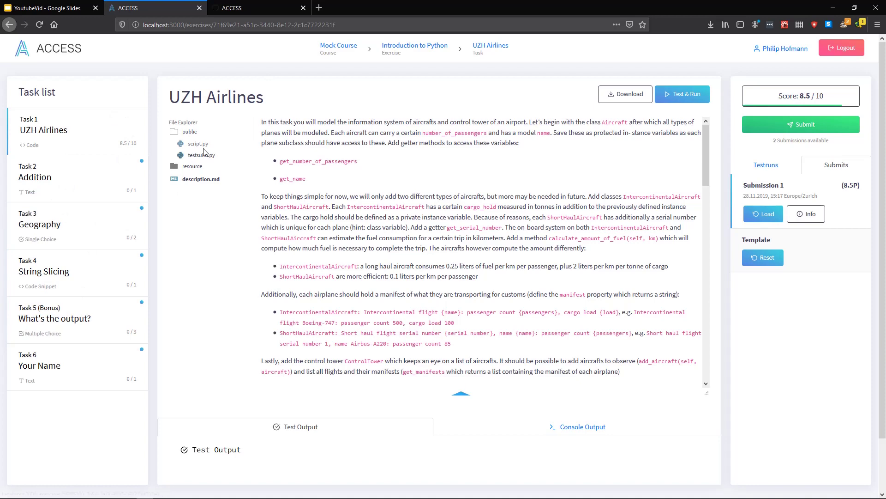
Insert print("hello") as line 13 of script.py and start a Test & Run
click(198, 144)
click(433, 166)
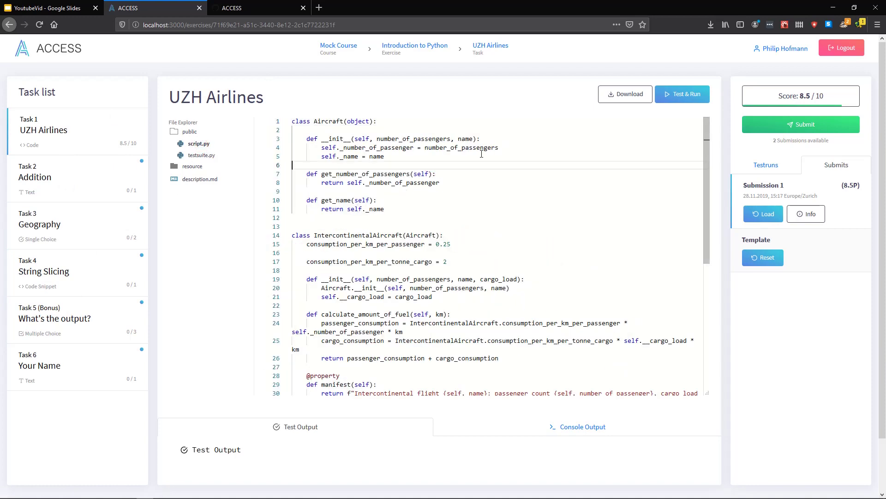
click(397, 224)
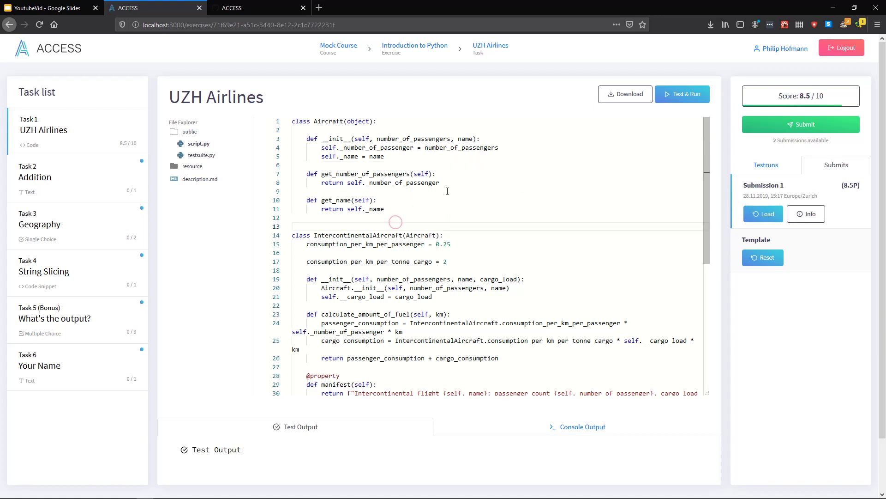
key(Return)
text(prin)
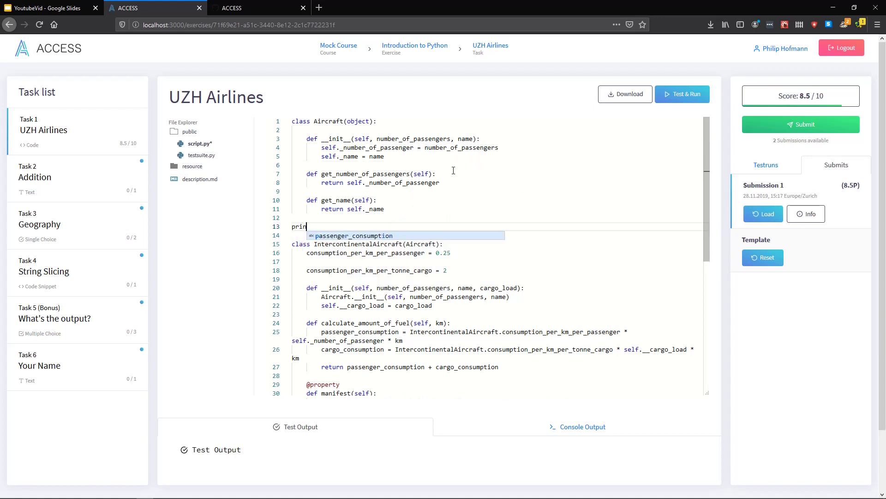
text(t("hello"))
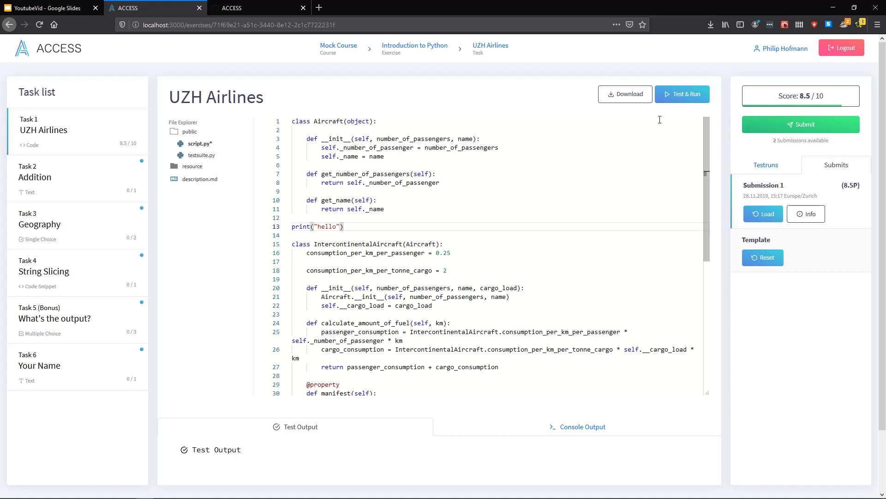
click(681, 98)
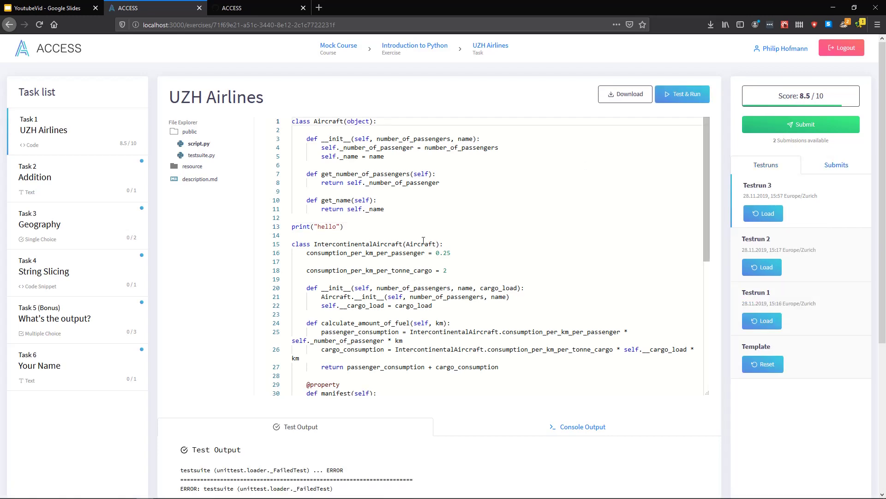
scroll(414, 245, down, 3)
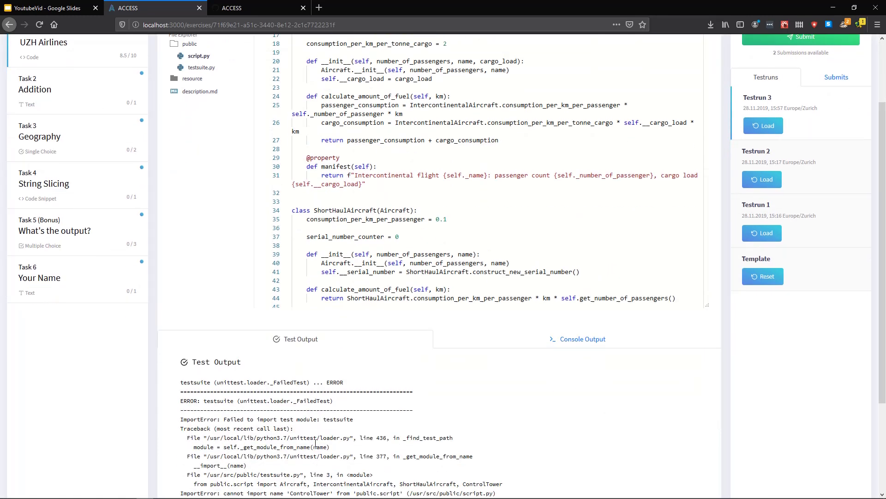
scroll(376, 393, down, 2)
scroll(377, 393, down, 3)
scroll(305, 332, up, 4)
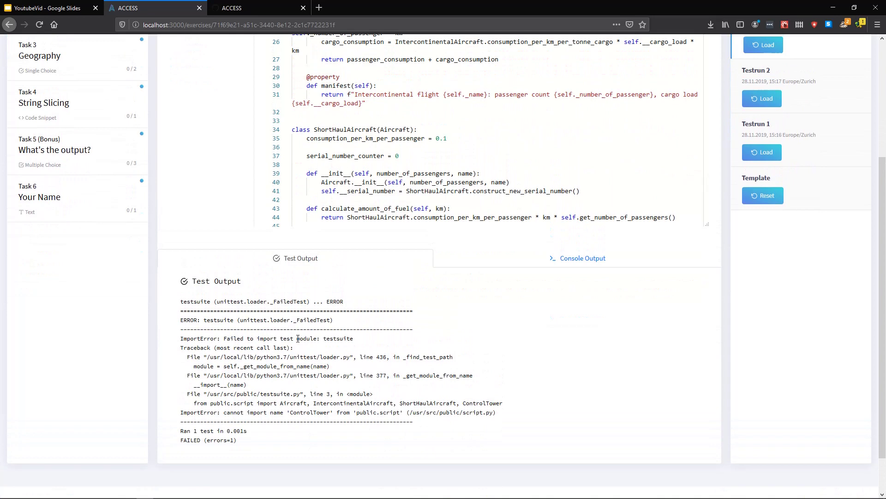
scroll(320, 356, down, 1)
scroll(398, 345, up, 4)
scroll(397, 345, up, 3)
click(202, 128)
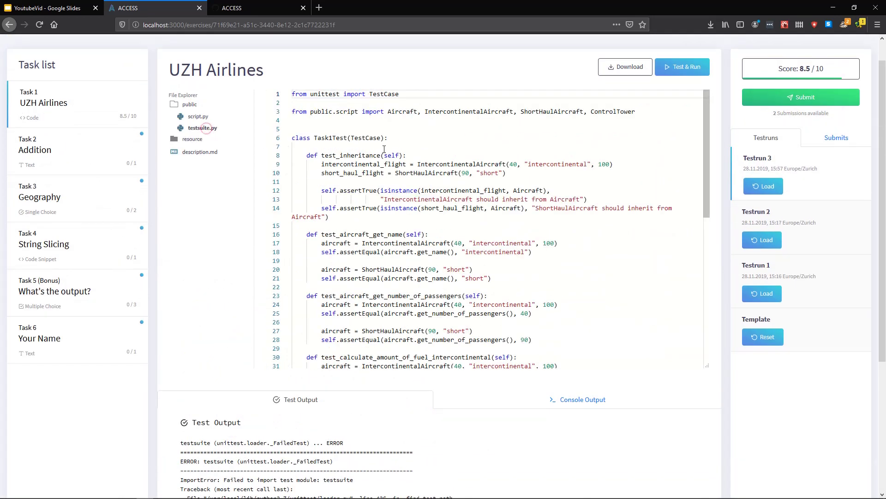
scroll(476, 140, down, 10)
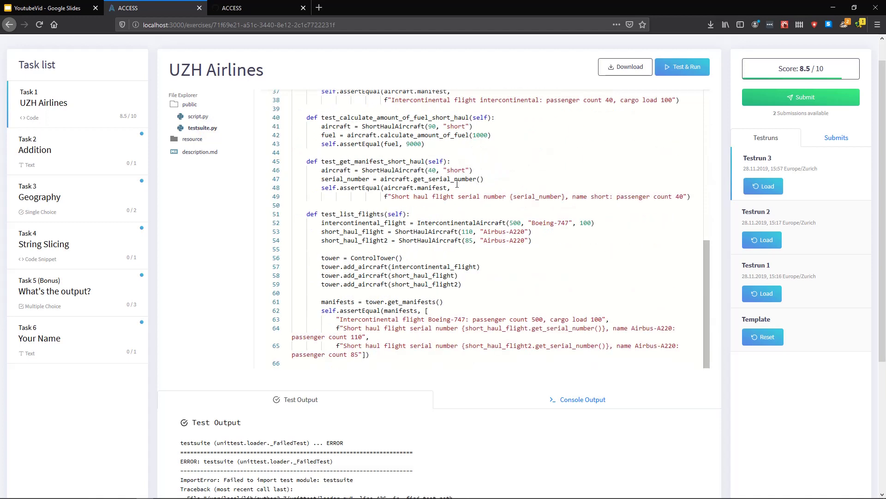
scroll(452, 183, up, 10)
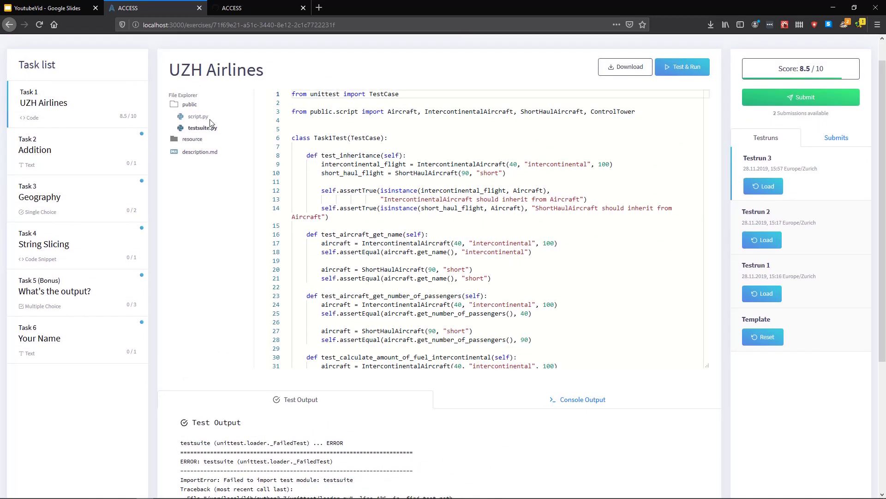
click(203, 117)
Check the run's console output and load the code saved with Testrun 1
click(561, 400)
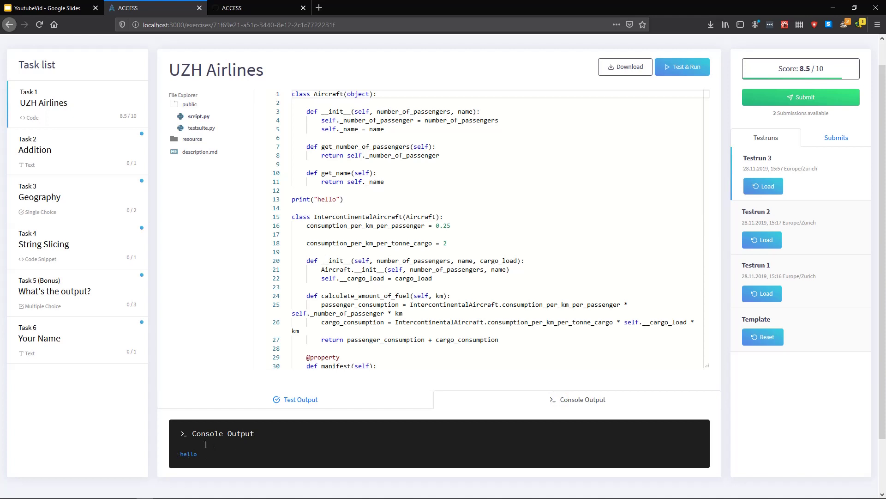
scroll(588, 170, up, 1)
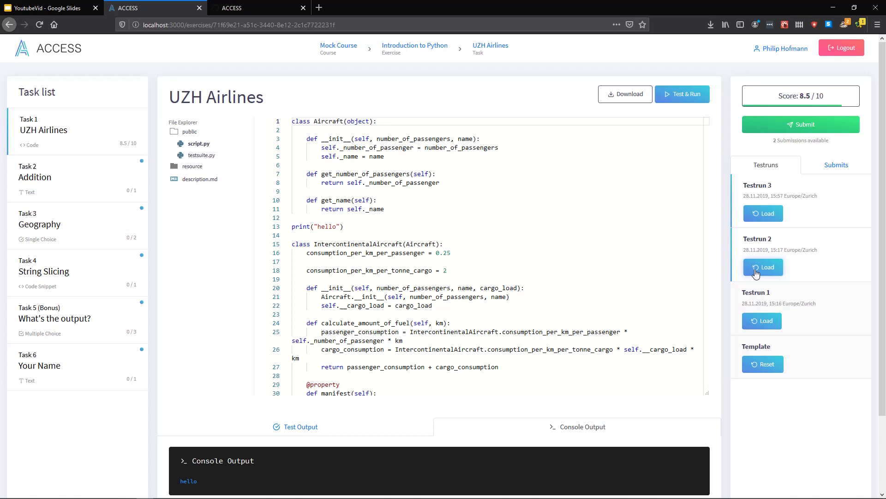
click(756, 323)
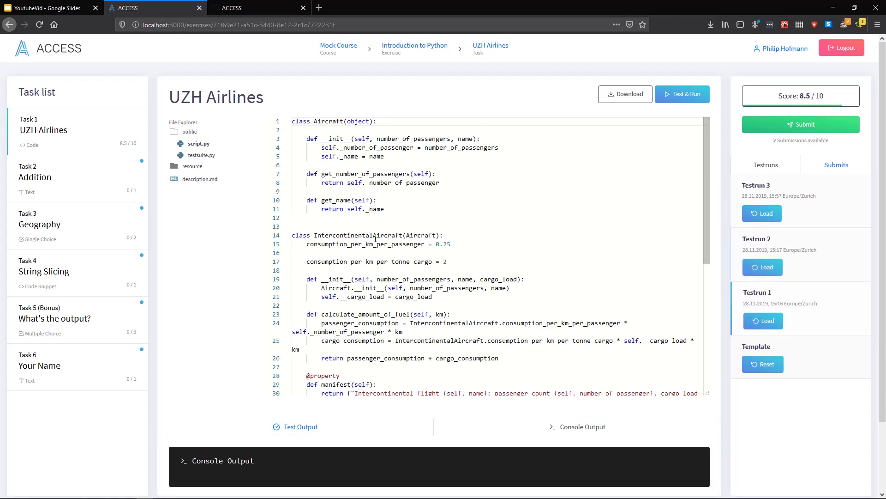
scroll(490, 271, down, 7)
scroll(490, 272, up, 7)
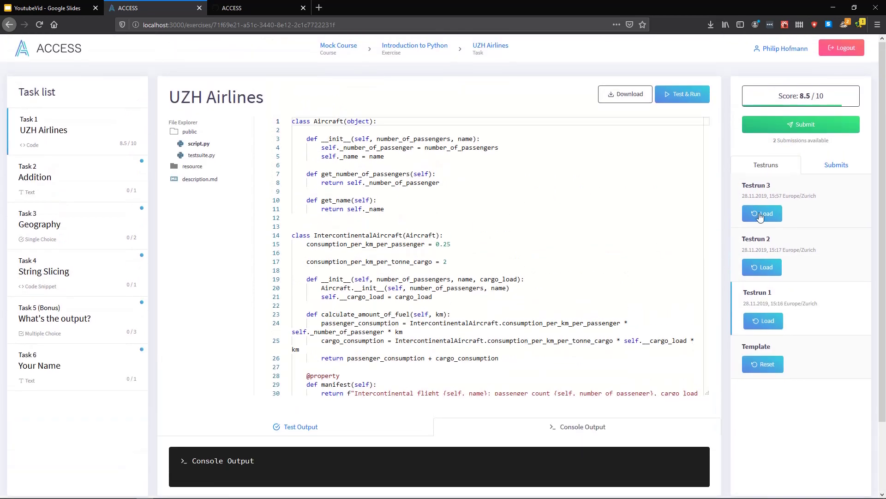
Load Submission 1's script.py (8.5P) from the Submits list into the editor
click(837, 168)
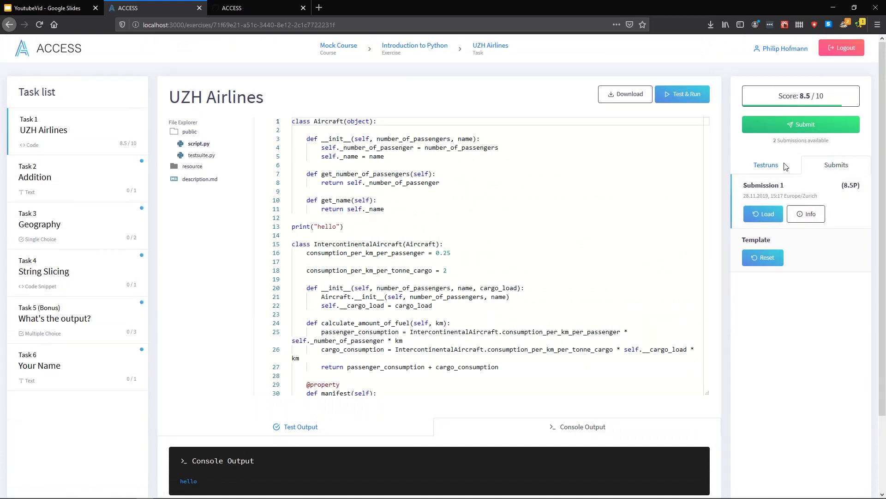
click(764, 215)
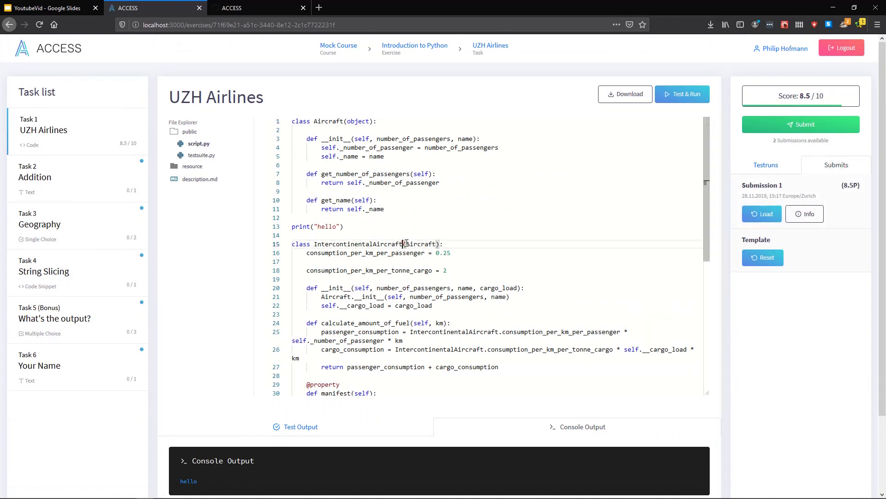
click(762, 214)
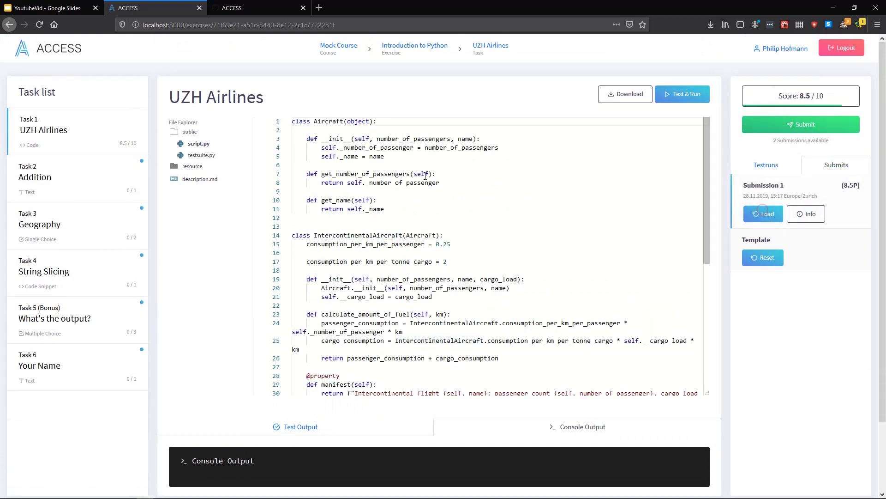
scroll(454, 238, down, 7)
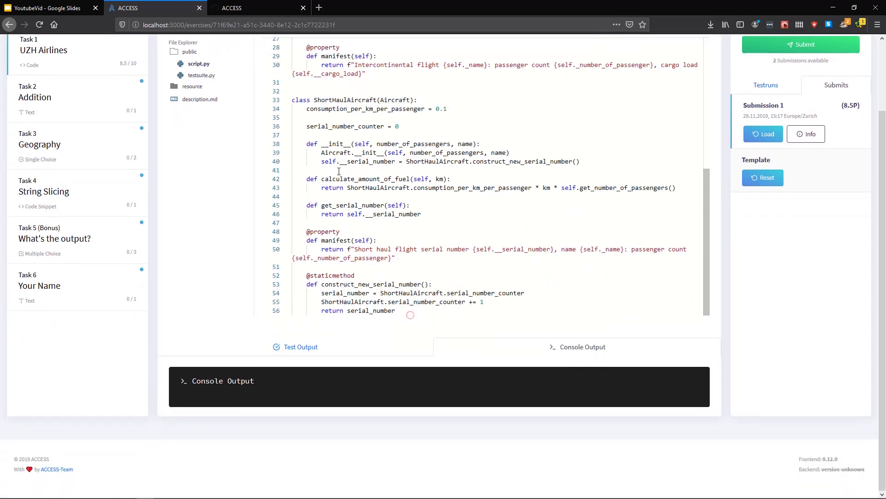
Delete the ShortHaulAircraft class (lines 33–56), submit it for 2.5/10, and return to the slides
drag(293, 100, 397, 313)
key(BackSpace)
key(BackSpace)
key(BackSpace)
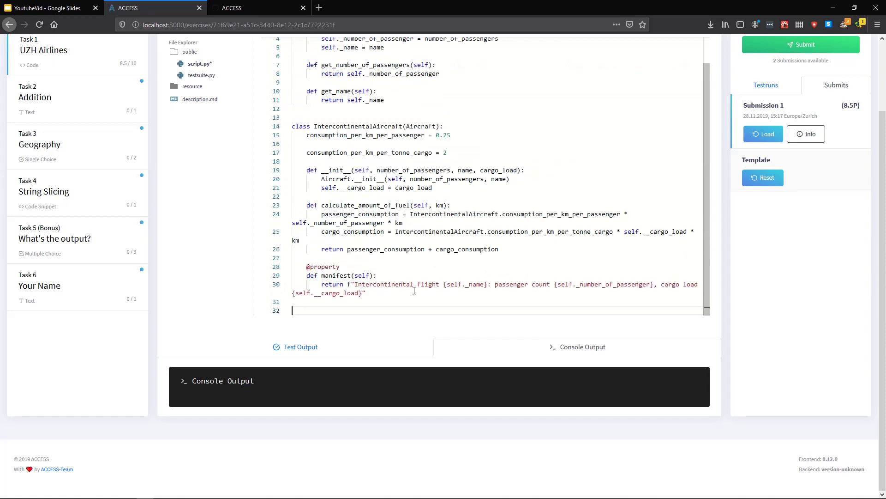
scroll(776, 152, up, 3)
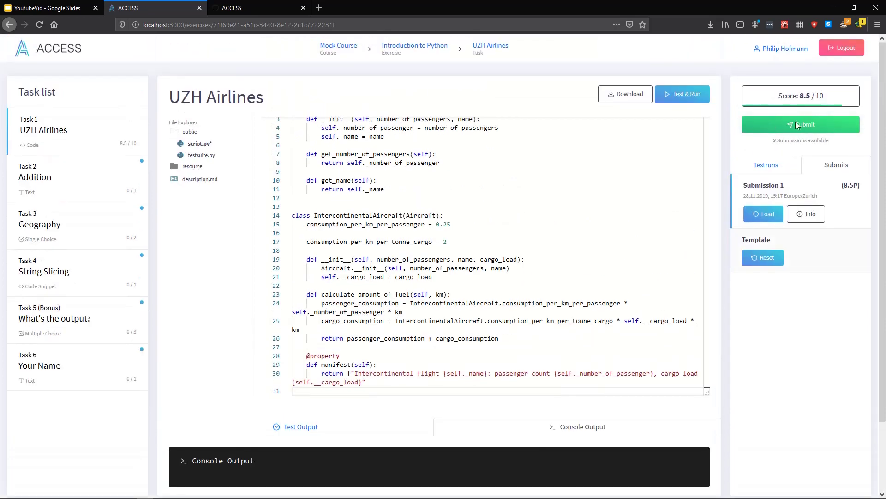
click(765, 122)
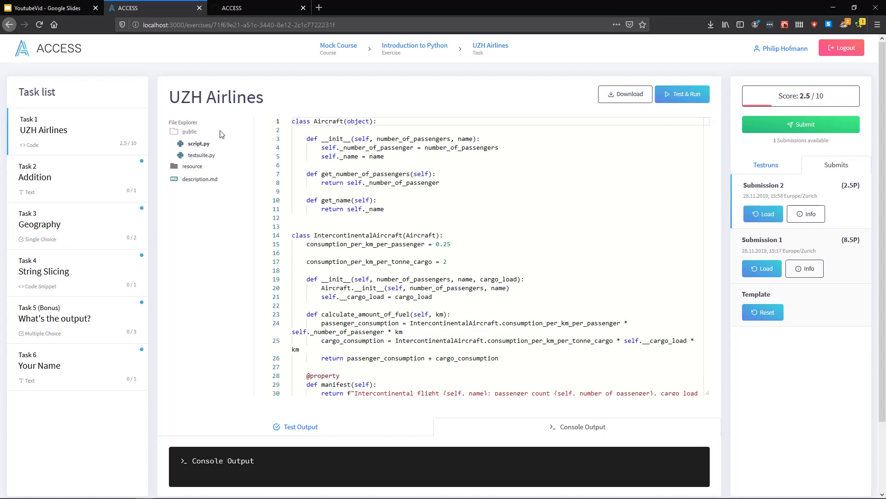
click(74, 5)
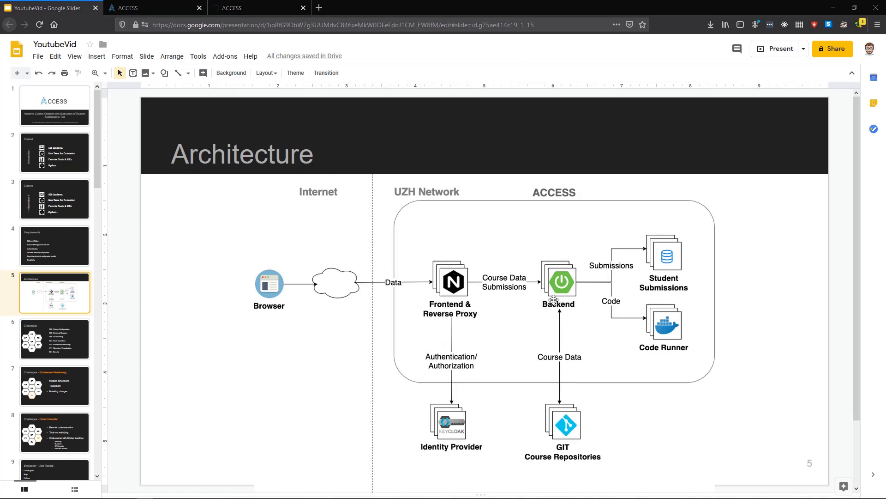
Bring up the cmd window showing postgresdb, mongo, emailserver and idp up-to-date
key(alt+Tab)
key(alt+Tab)
key(alt+Tab)
key(alt+Tab)
key(alt+Tab)
key(alt+Tab)
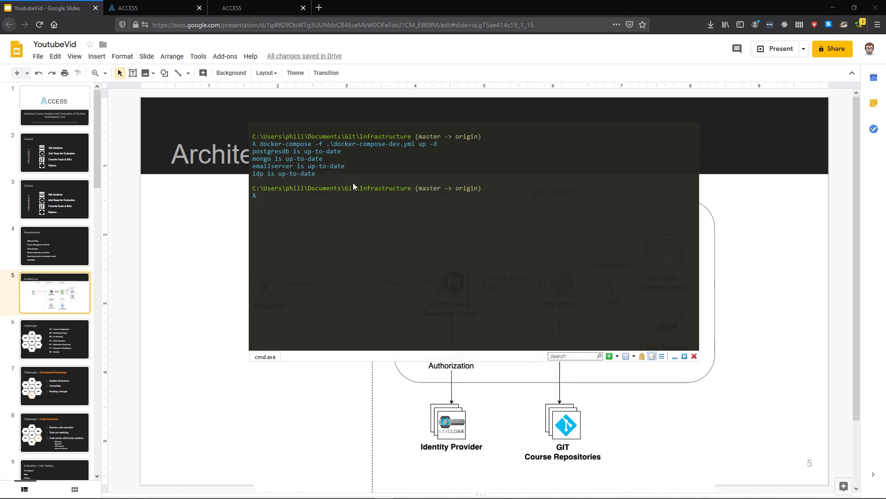
Cycle through open windows: the course IntelliJ project, then the frontend project, heading back toward the slides
key(alt+Tab)
key(alt+Tab)
key(alt+Tab)
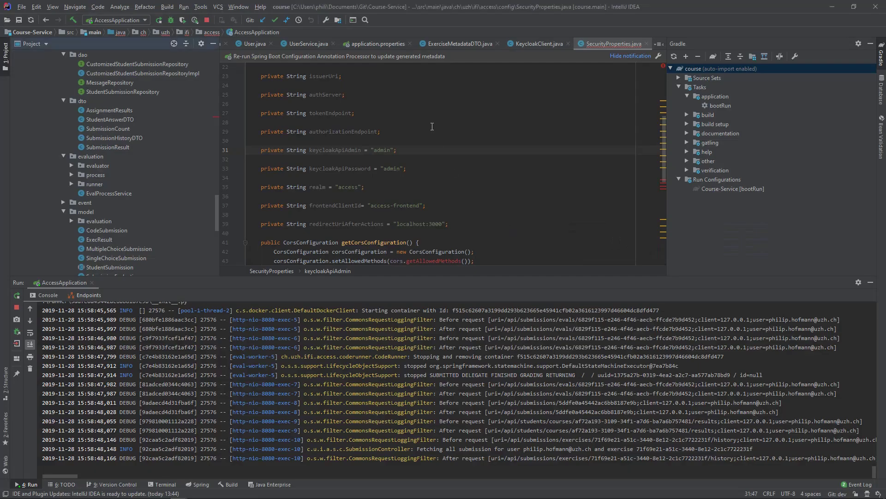
key(alt+Tab)
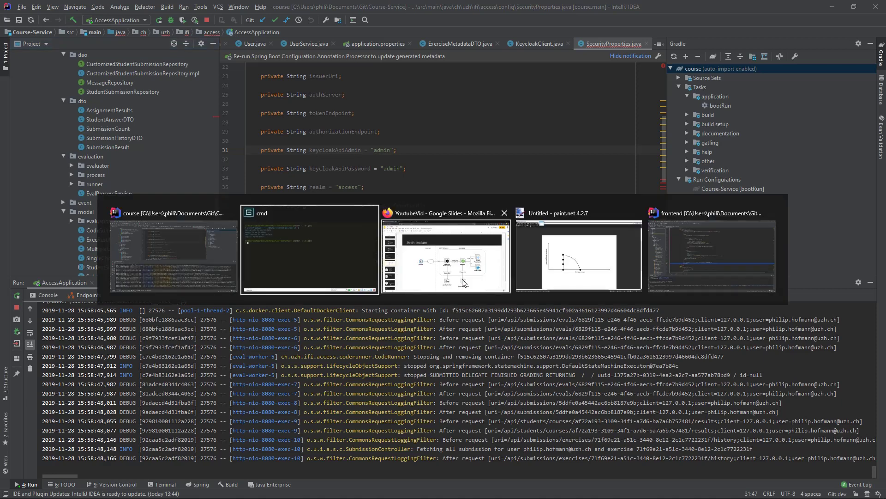
key(alt+Tab)
key(alt+Tab)
key(alt+Tab)
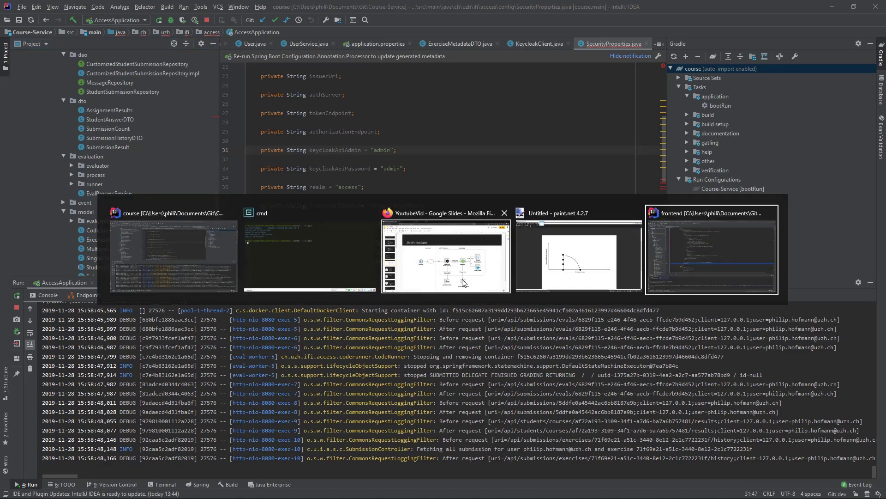
key(alt+Tab)
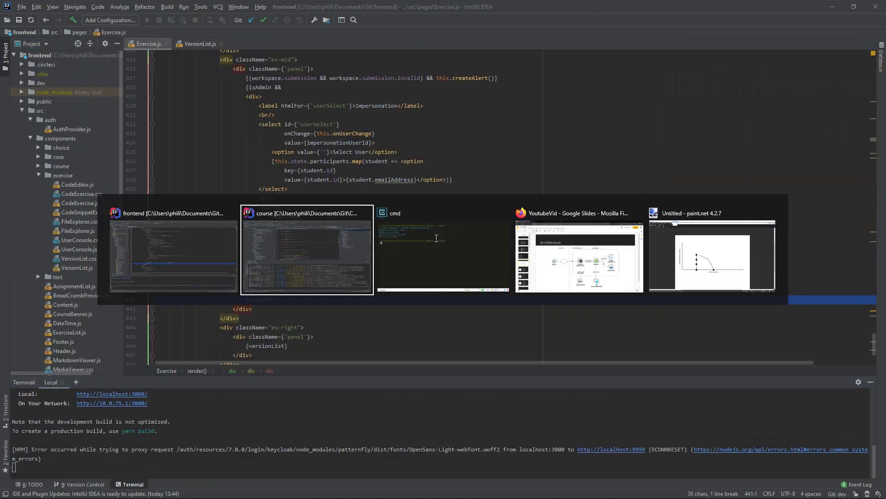
key(alt+Tab)
key(alt+Tab)
key(alt+Tab)
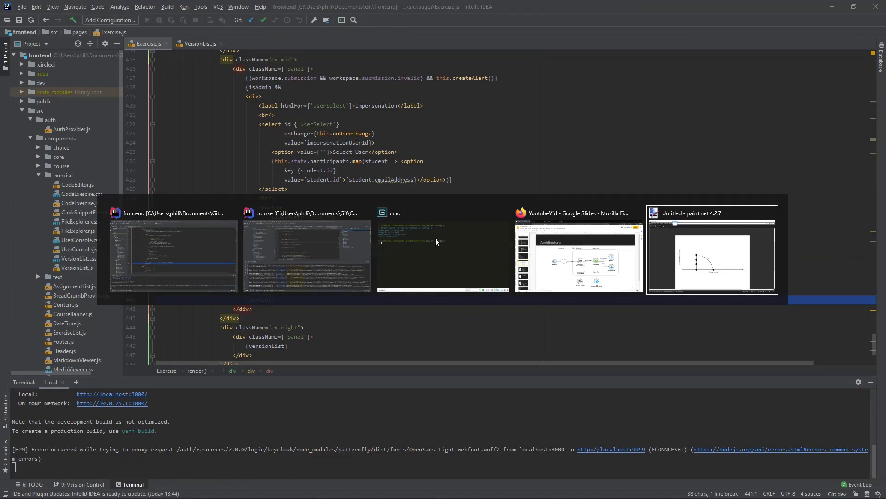
key(alt+Tab)
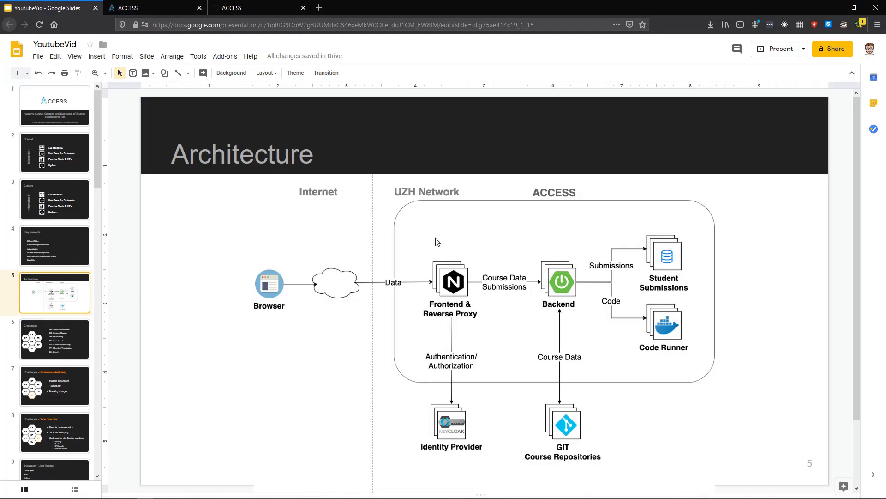
Go to slide 6 (Challenges), then slide 7, 'Challenges - Submission/Versioning'
click(60, 345)
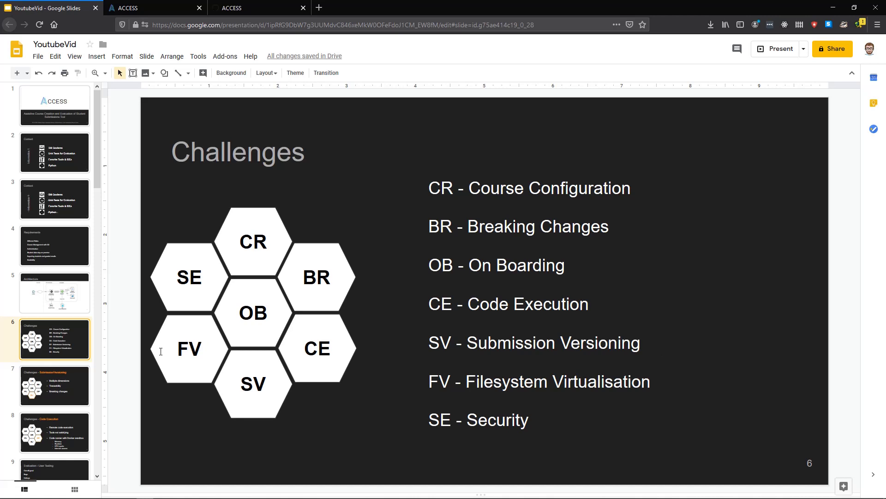
click(74, 385)
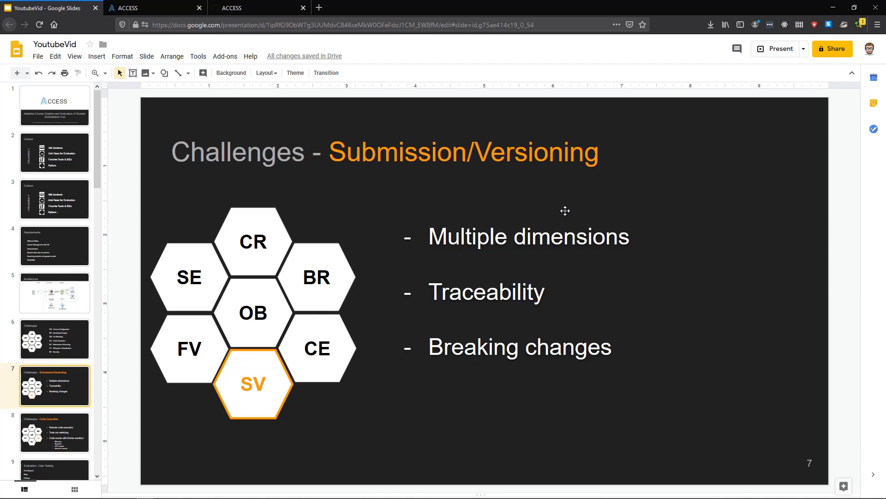
Switch to the paint.net diagram of submitted code solutions versus exercise version
key(alt+Tab)
key(alt+Tab)
key(alt+Tab)
key(alt+Tab)
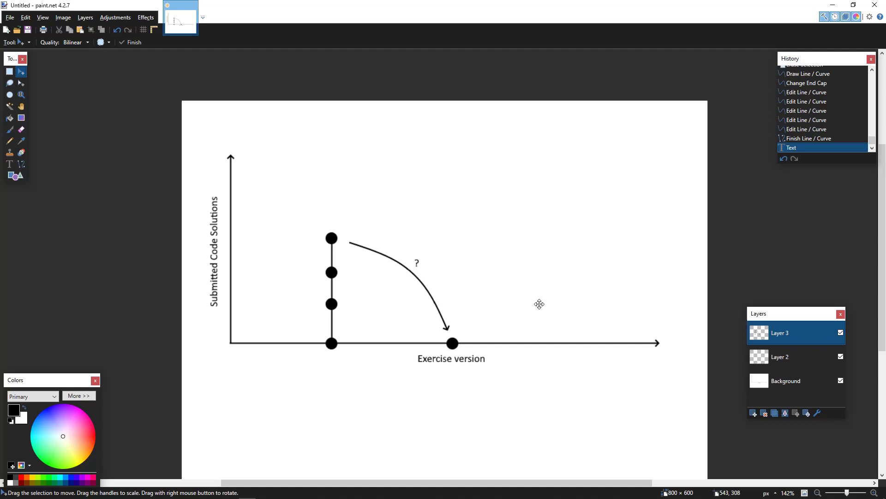
Minimize paint.net and move via slide 6 to slide 8, 'Challenges - Code Execution'
click(833, 7)
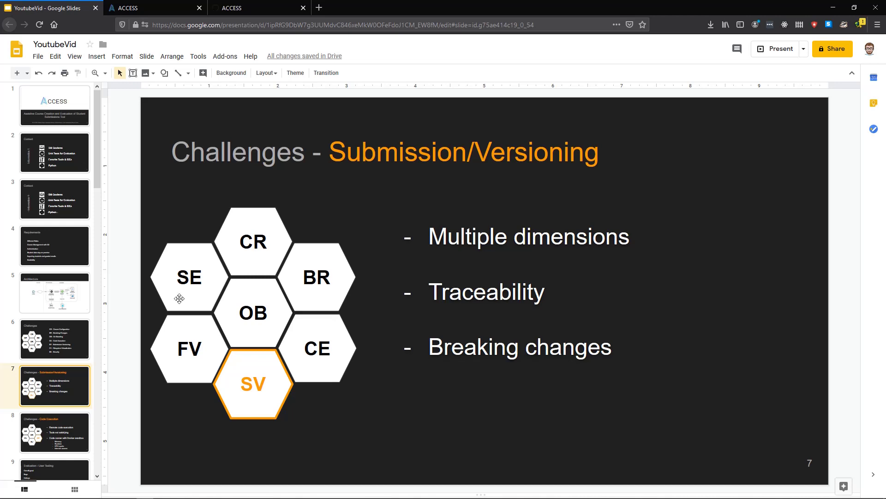
click(53, 343)
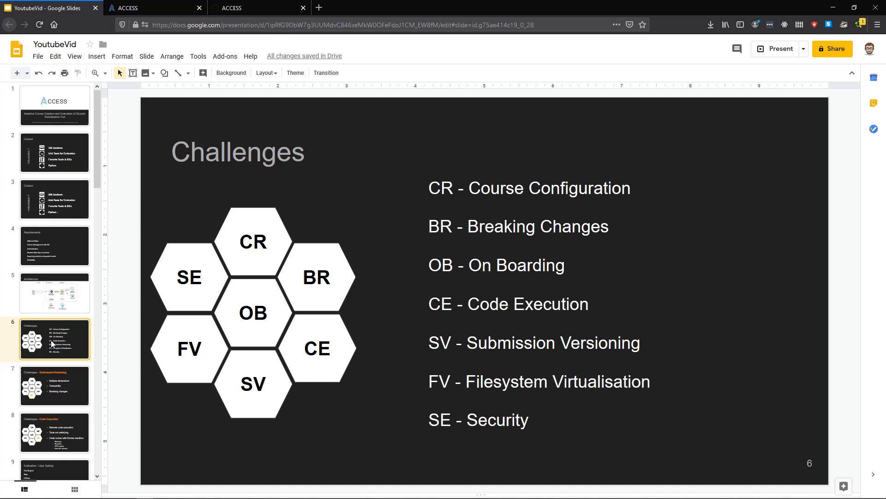
click(76, 436)
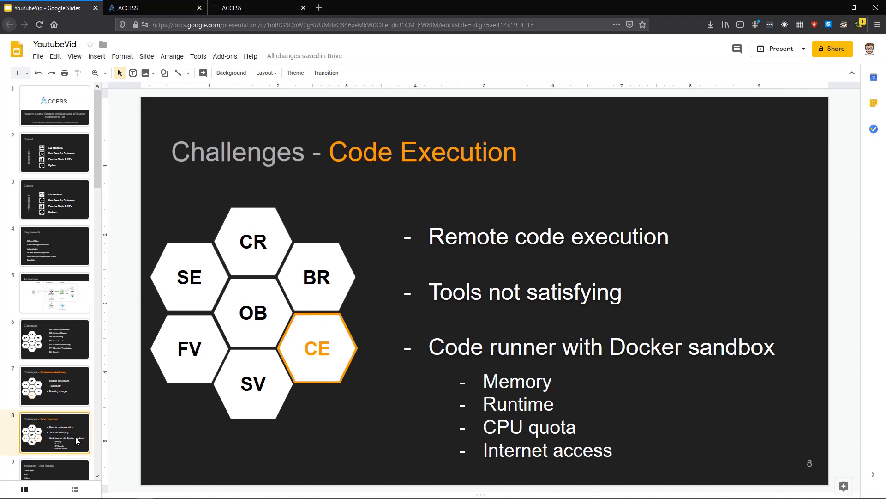
scroll(69, 369, down, 3)
scroll(58, 306, down, 1)
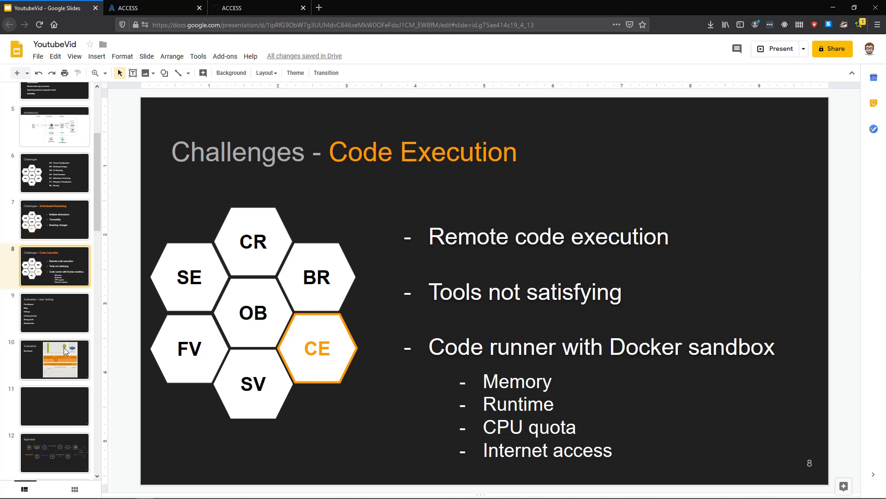
Show slide 10, the Evaluation benchmark slide
click(65, 362)
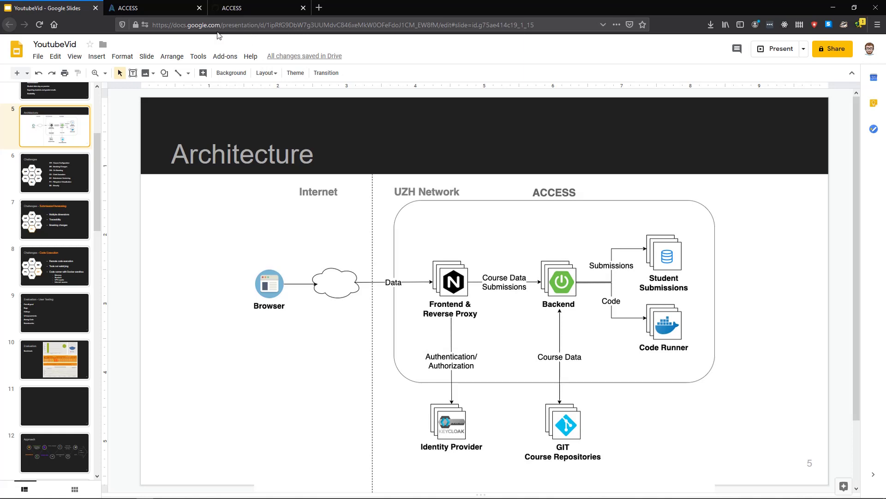
Bring up the GitHub mp-access organization tab, briefly showing the terminal in between
click(170, 12)
click(236, 5)
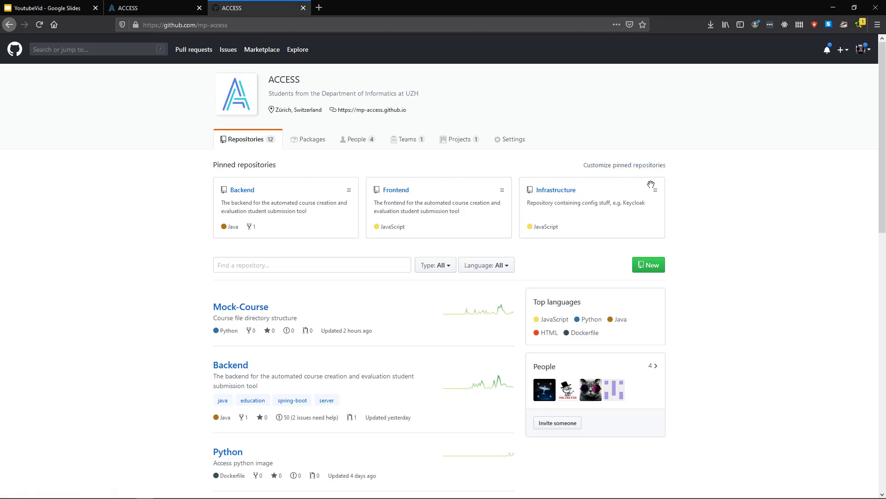
key(alt+Tab)
key(alt+Tab)
key(alt+Tab)
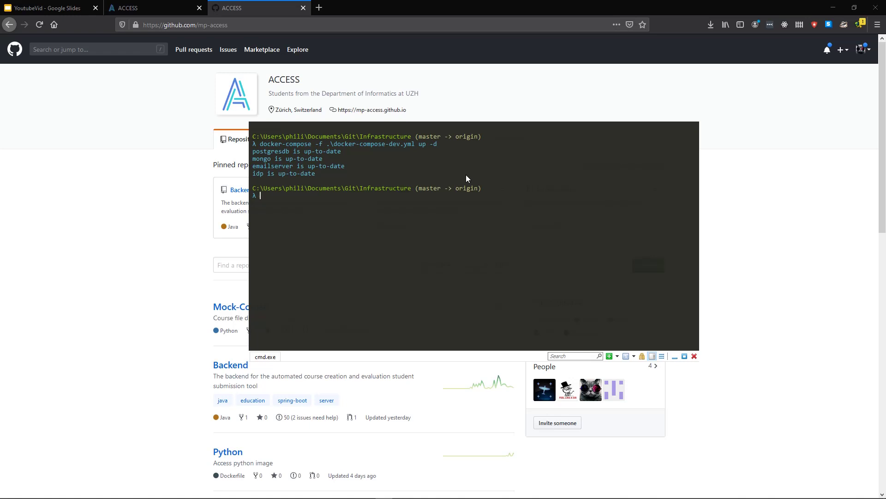
click(221, 234)
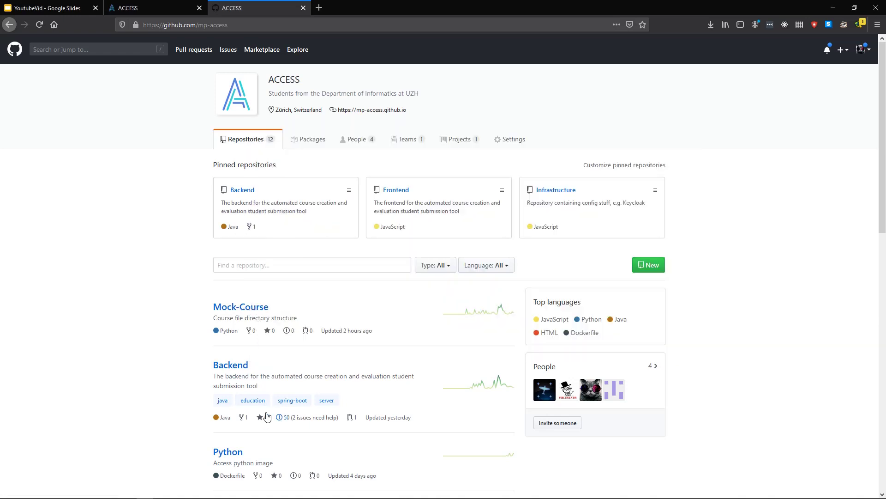
Open the Mock-Course repository and scroll through its folders and README
scroll(267, 418, down, 3)
scroll(231, 302, up, 2)
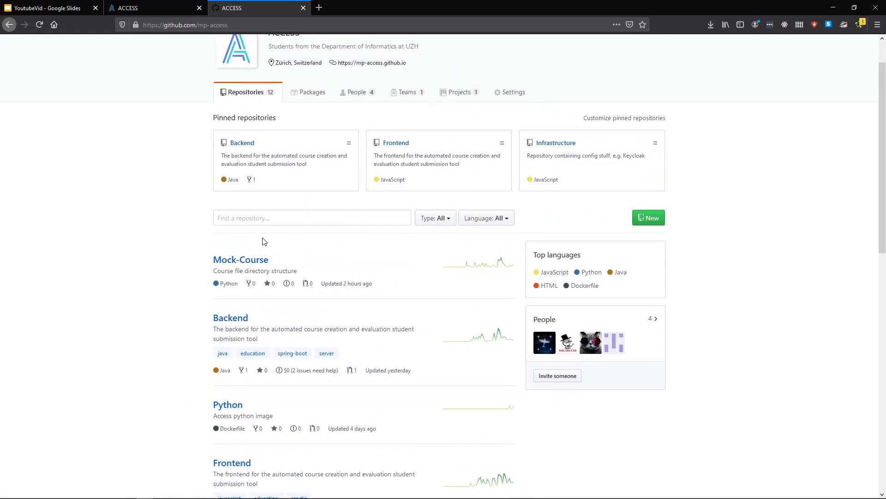
click(255, 262)
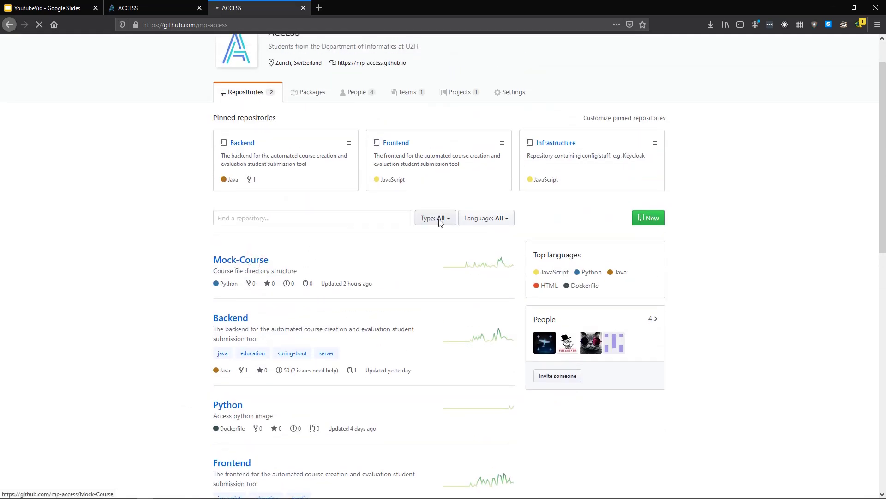
scroll(336, 198, down, 4)
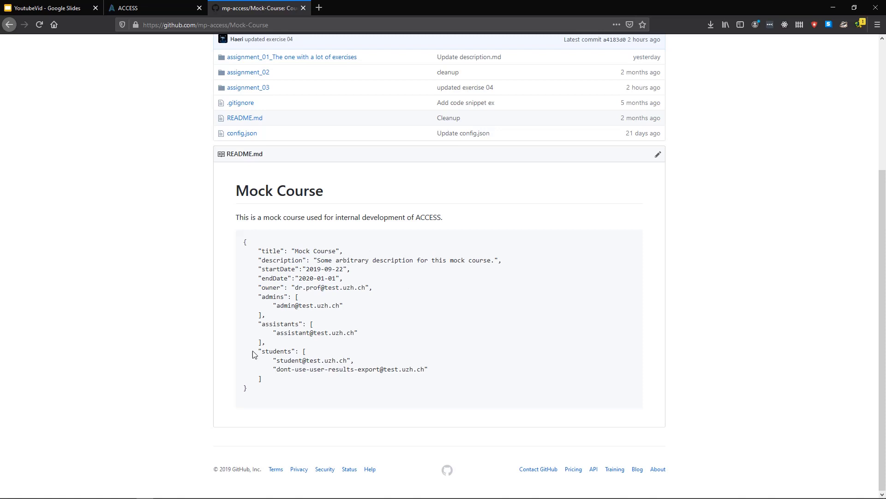
scroll(203, 314, up, 1)
scroll(203, 314, up, 3)
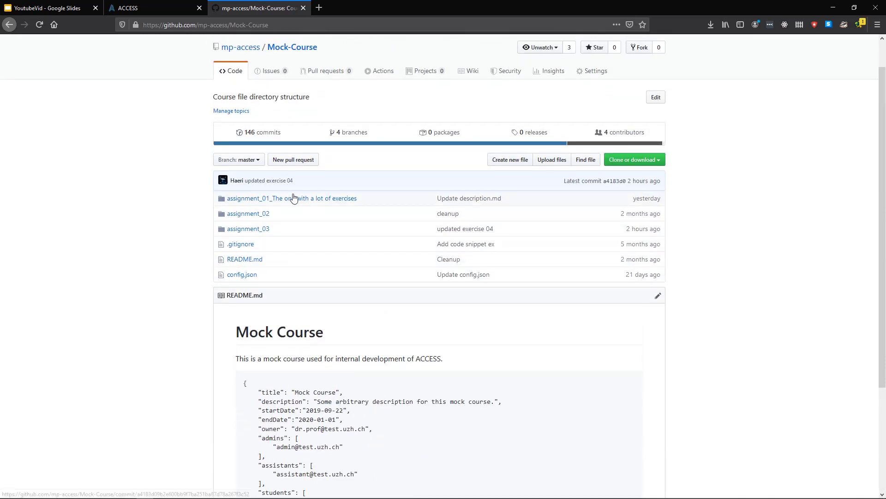
View assignment_01/exercise_01/config.json, then return to the exercise_01 folder
click(293, 196)
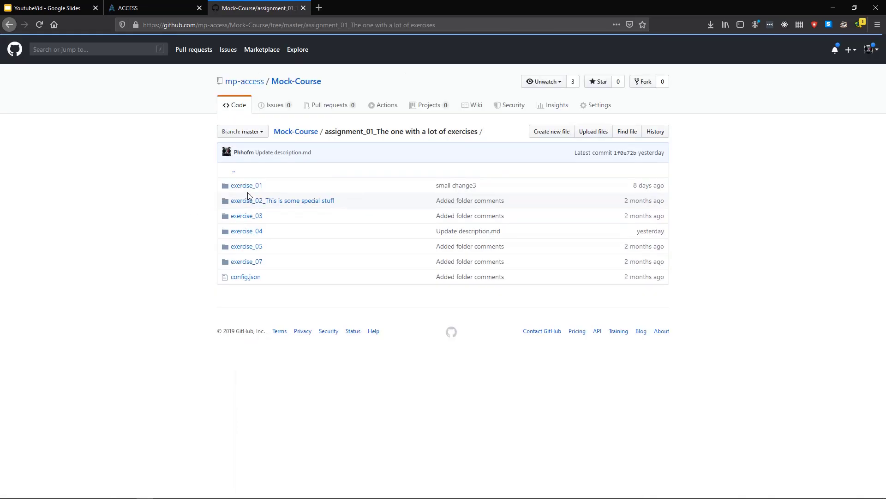
click(253, 186)
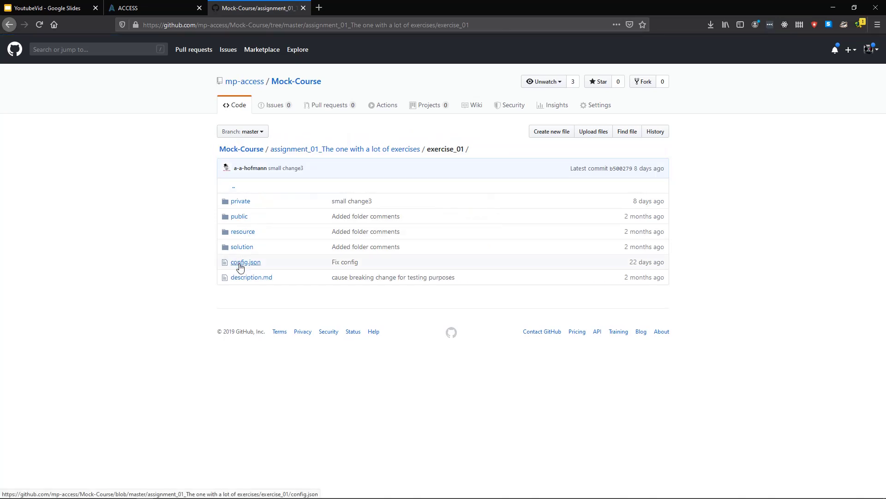
click(237, 260)
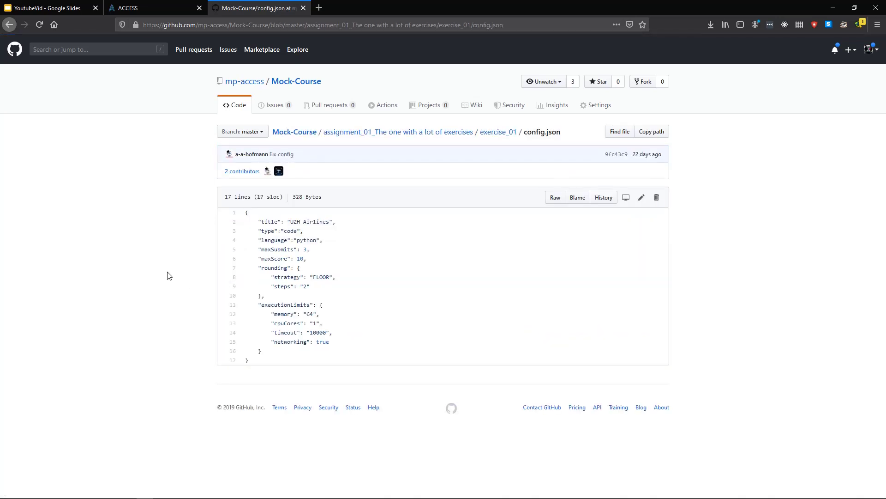
click(506, 133)
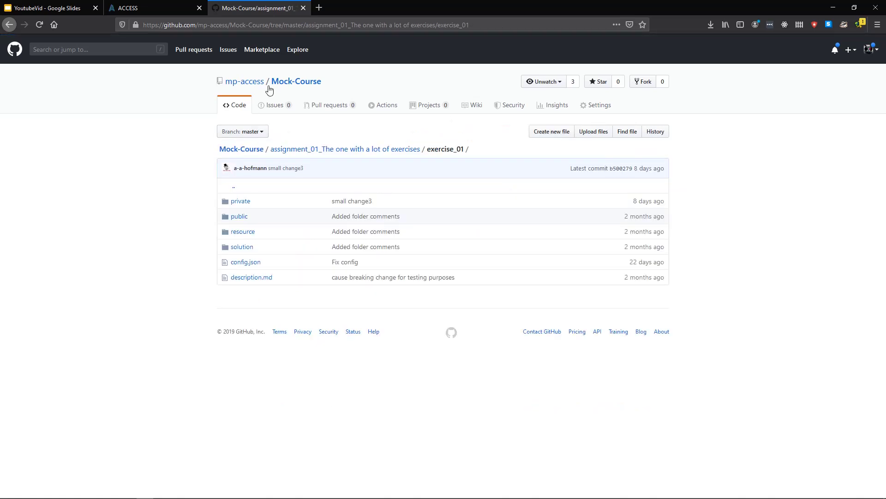
Go back to the mp-access organization page from the repository header link
click(253, 85)
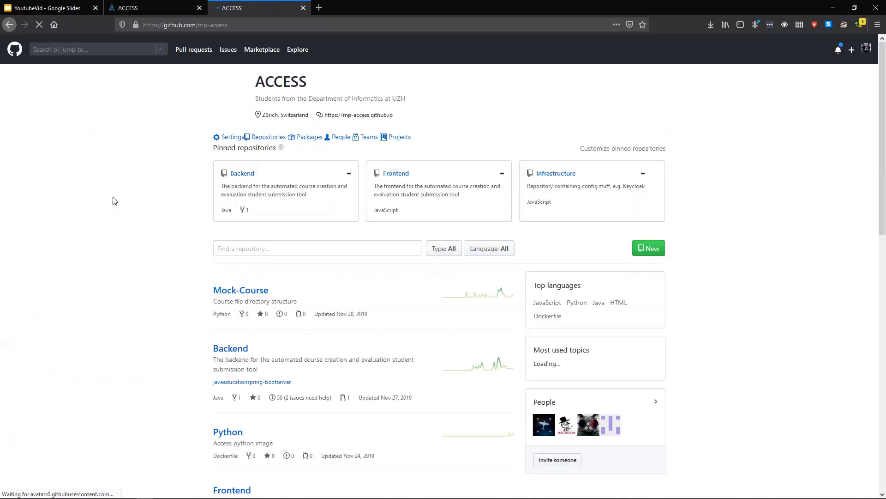